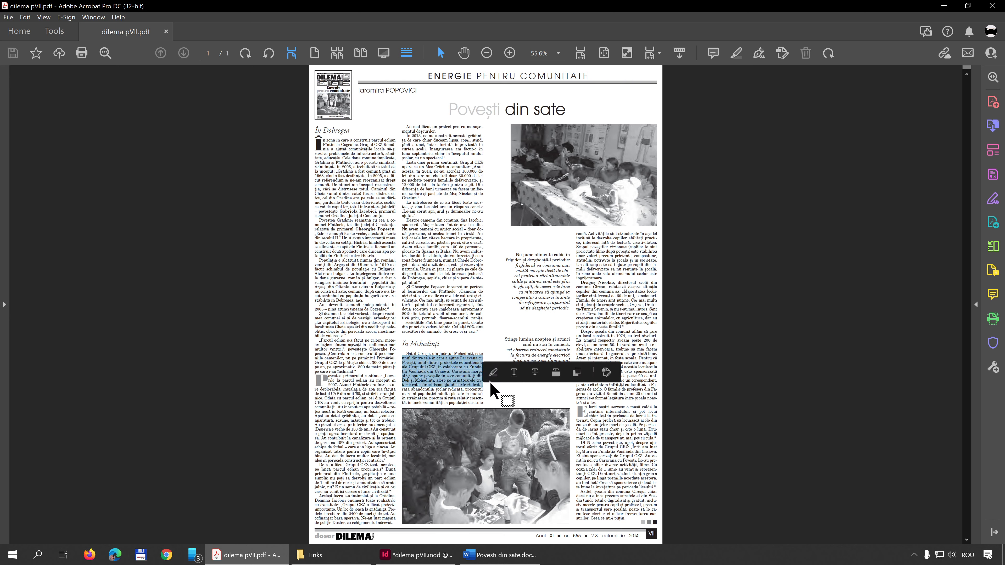
- Examine in the reference PDF how the text columns line up with the edges of the lower photo
drag(503, 335, 572, 382)
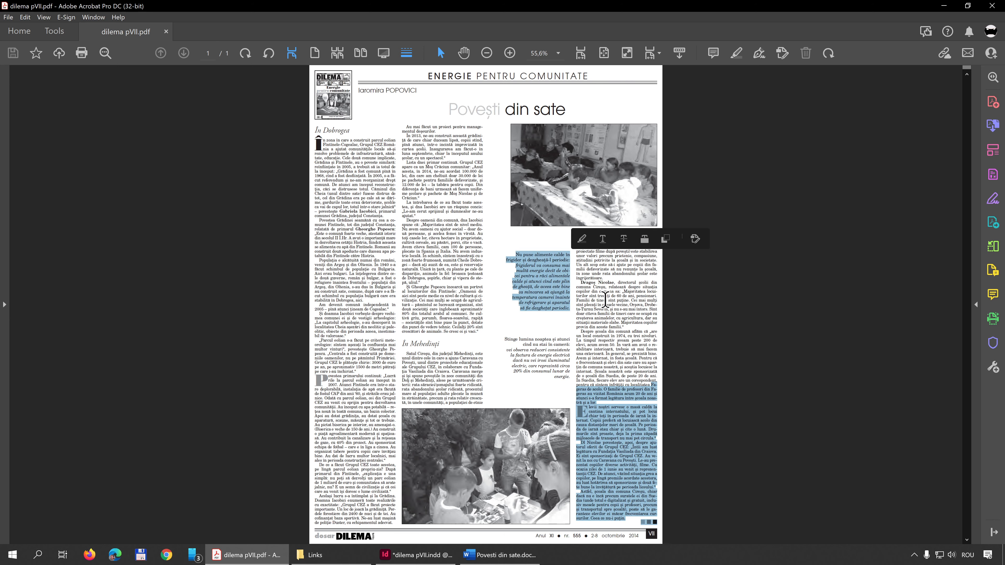
drag(644, 305, 656, 373)
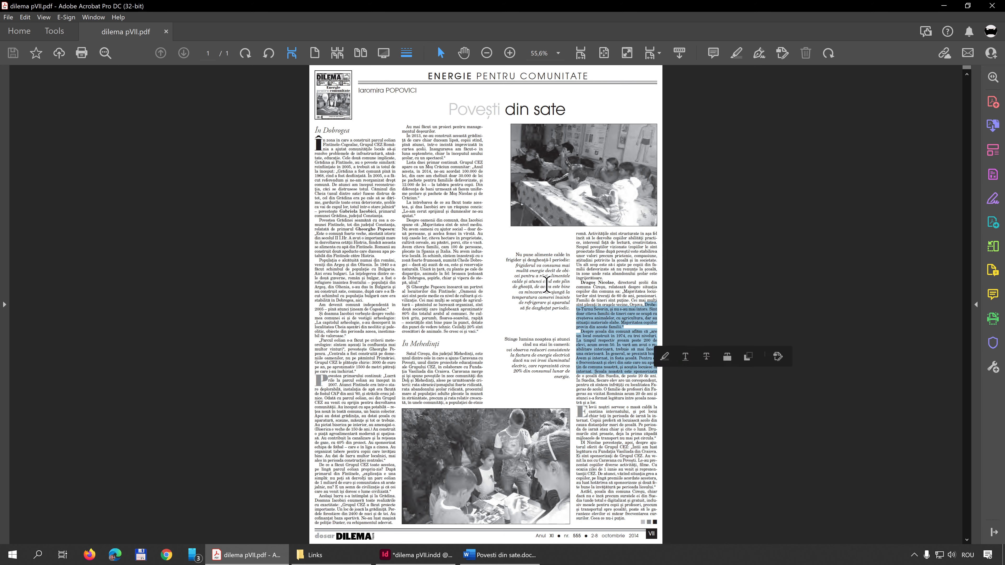
click(447, 449)
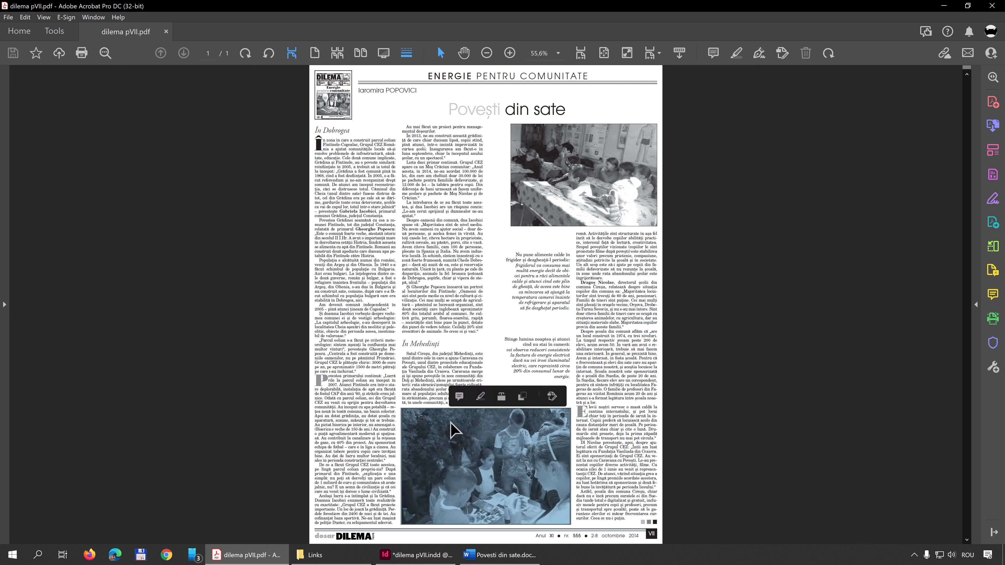
click(468, 432)
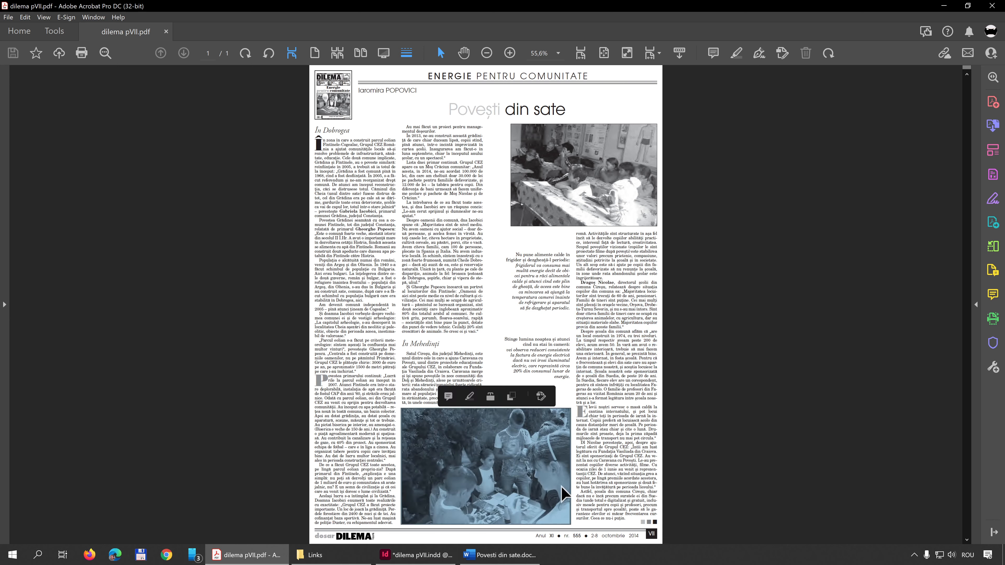
click(399, 400)
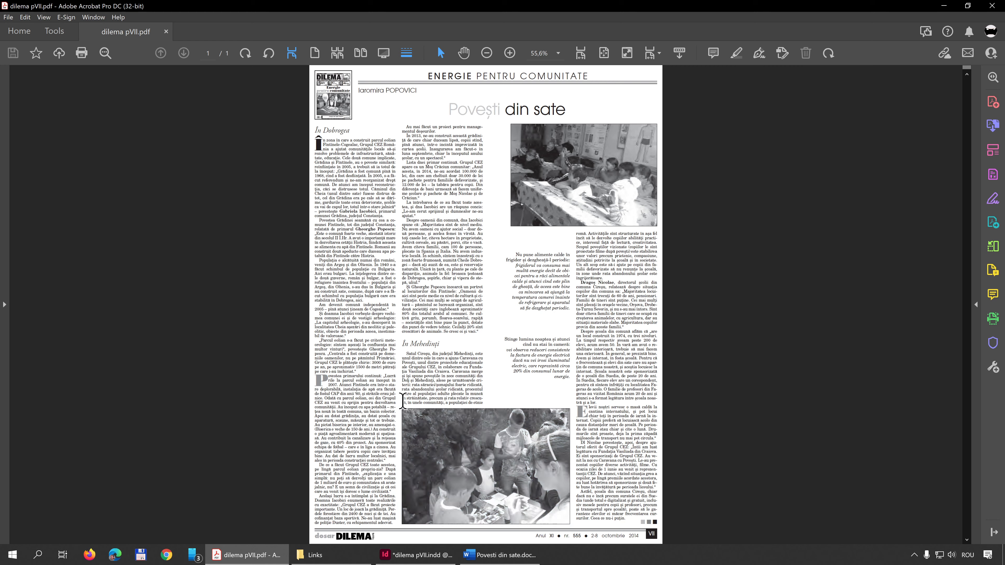
mouse_move(403, 398)
mouse_down()
mouse_move(420, 398)
mouse_move(404, 416)
mouse_up()
click(403, 423)
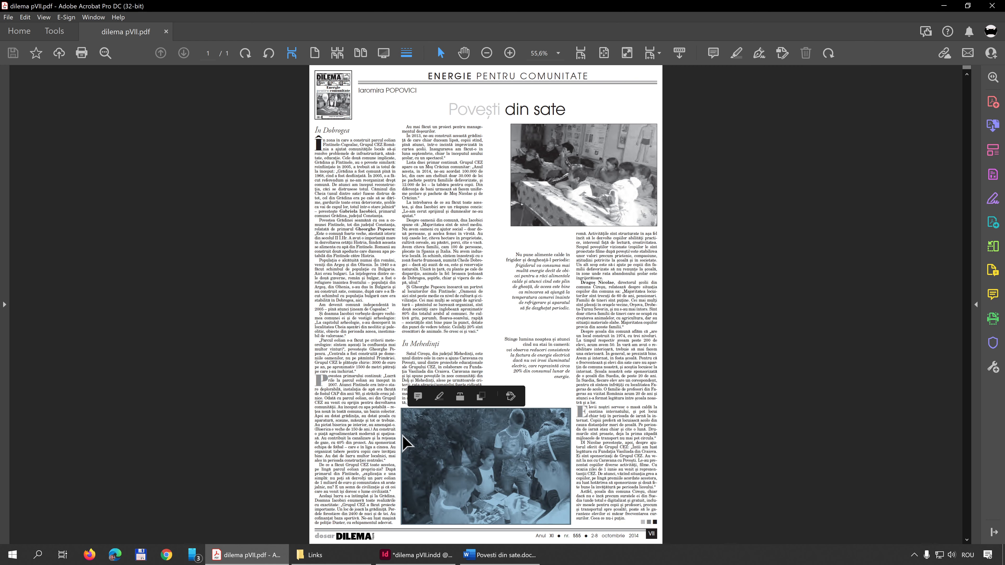
click(573, 402)
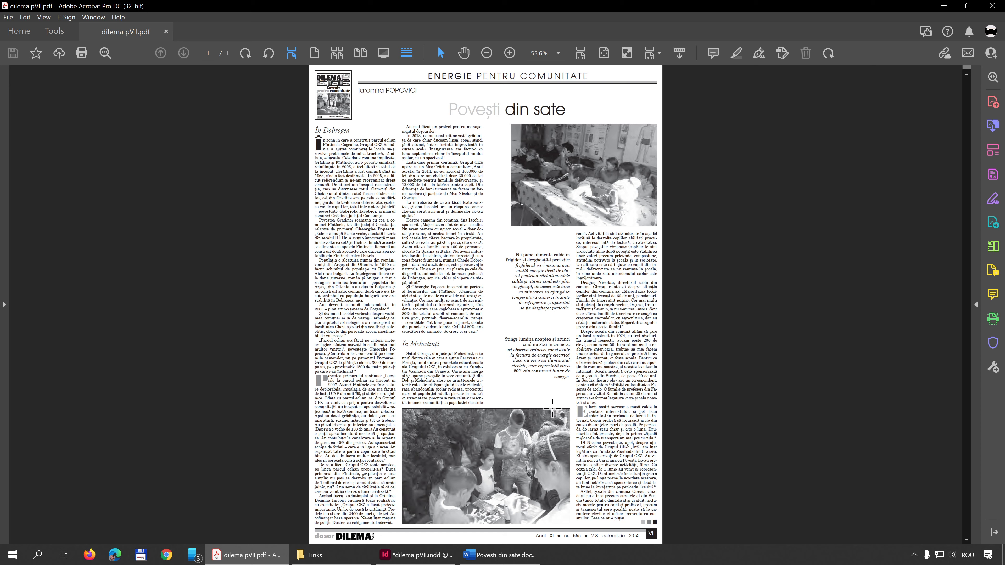
- In InDesign, move the img2.tif photo down above the footer and scale it proportionally to about 133.3 × 91.1 mm between column guides
click(432, 559)
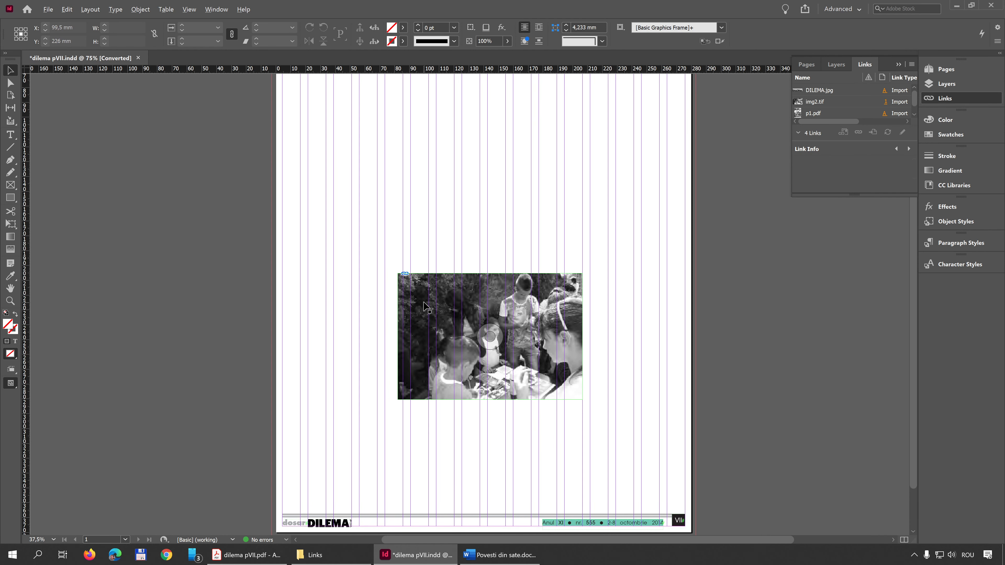
drag(424, 312, 411, 413)
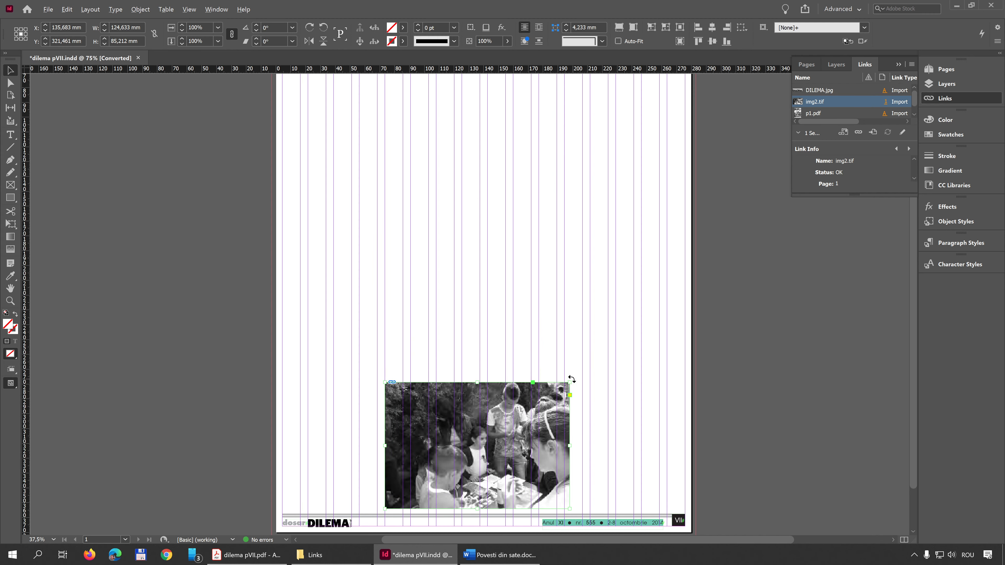
scroll(590, 452, up, 2)
scroll(633, 407, down, 1)
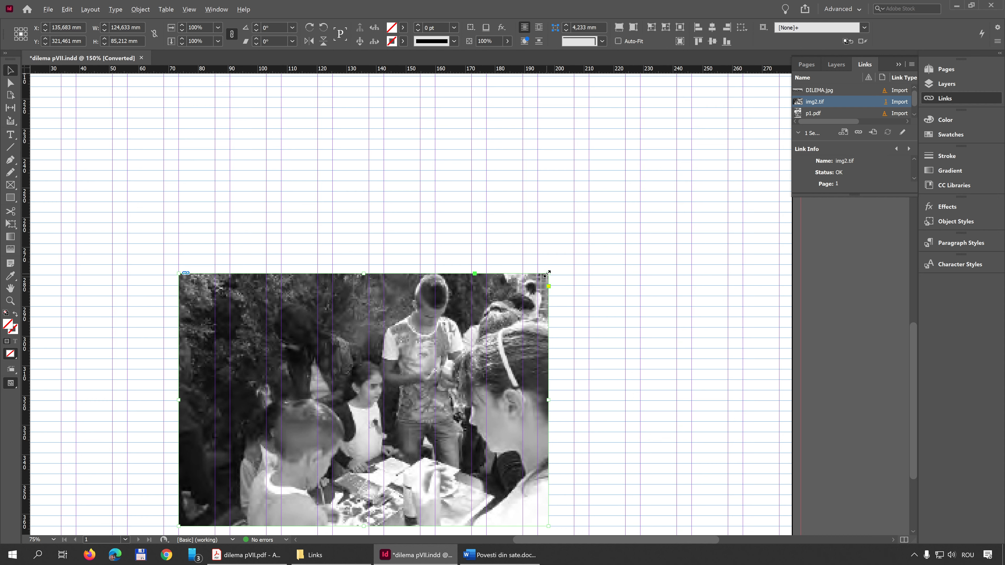
drag(547, 273, 574, 262)
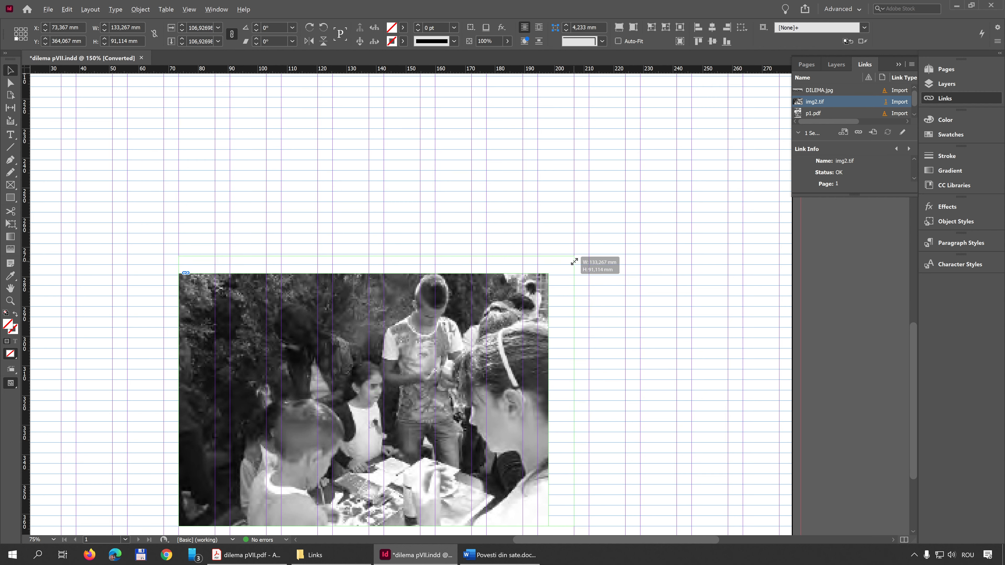
drag(574, 262, 575, 263)
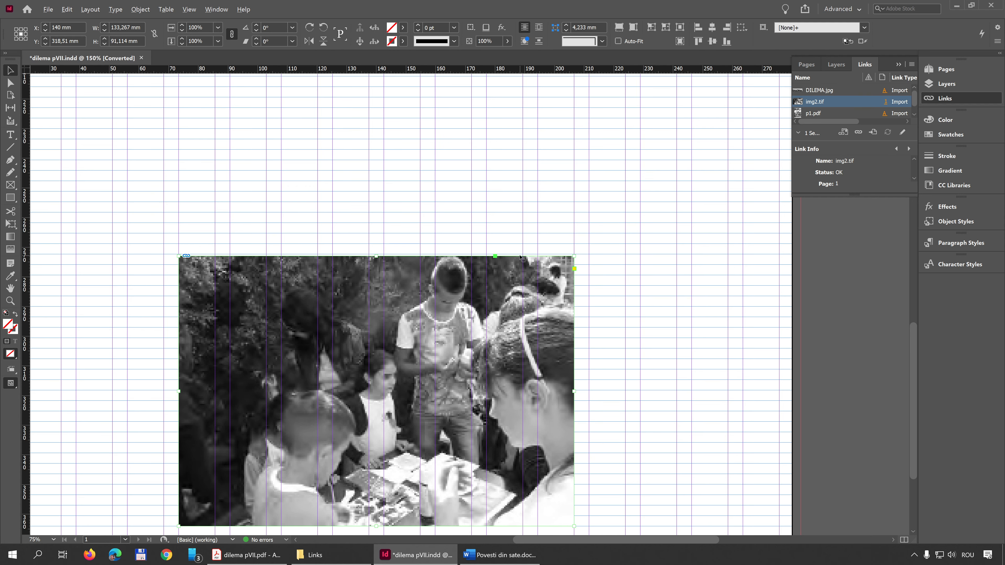
- Check the alignment of the img2.tif photo's lower corner with the column guide and the baseline grid above the footer rule
scroll(340, 252, down, 3)
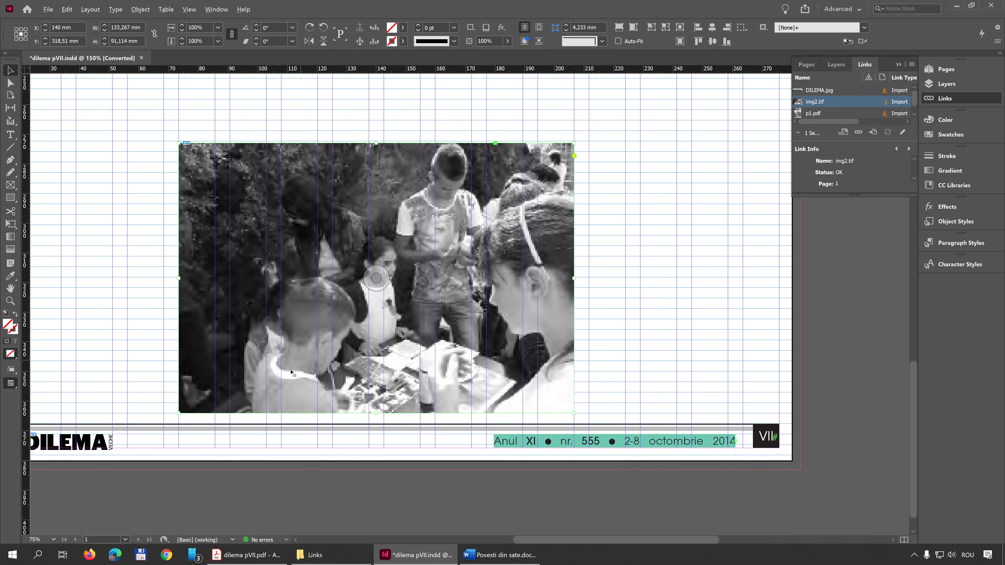
scroll(206, 435, up, 6)
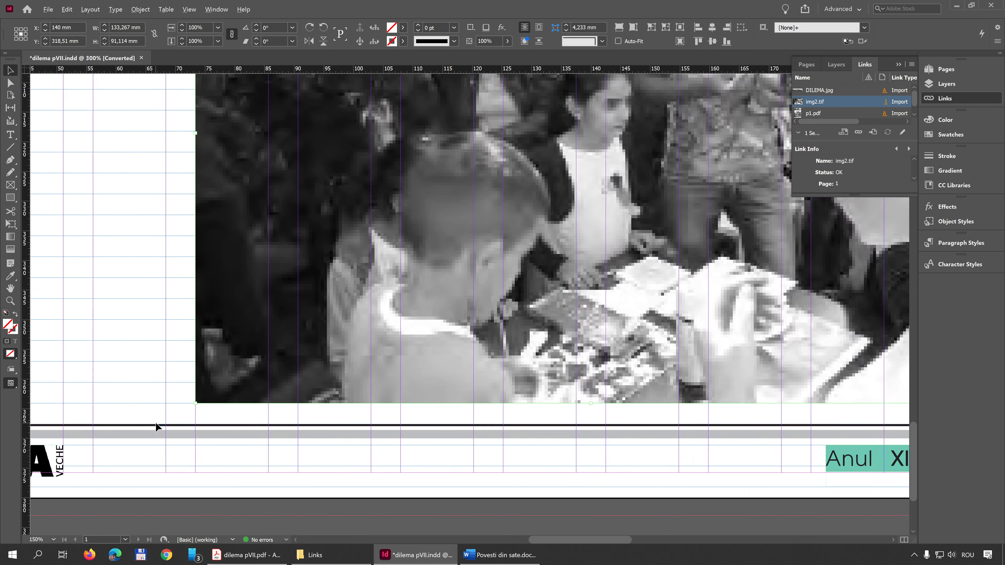
click(321, 396)
click(298, 432)
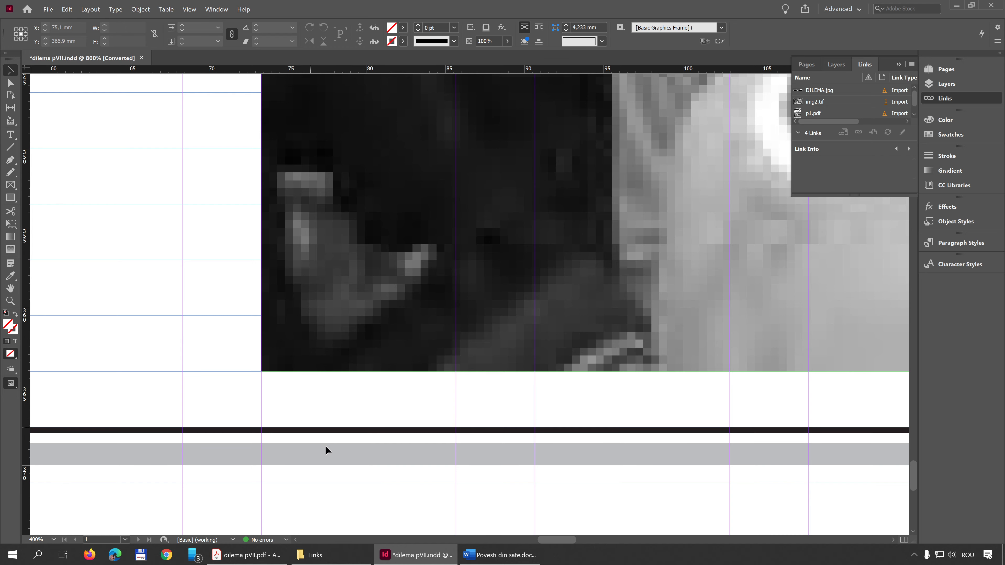
mouse_move(309, 346)
mouse_down()
mouse_move(315, 303)
mouse_move(301, 355)
mouse_up()
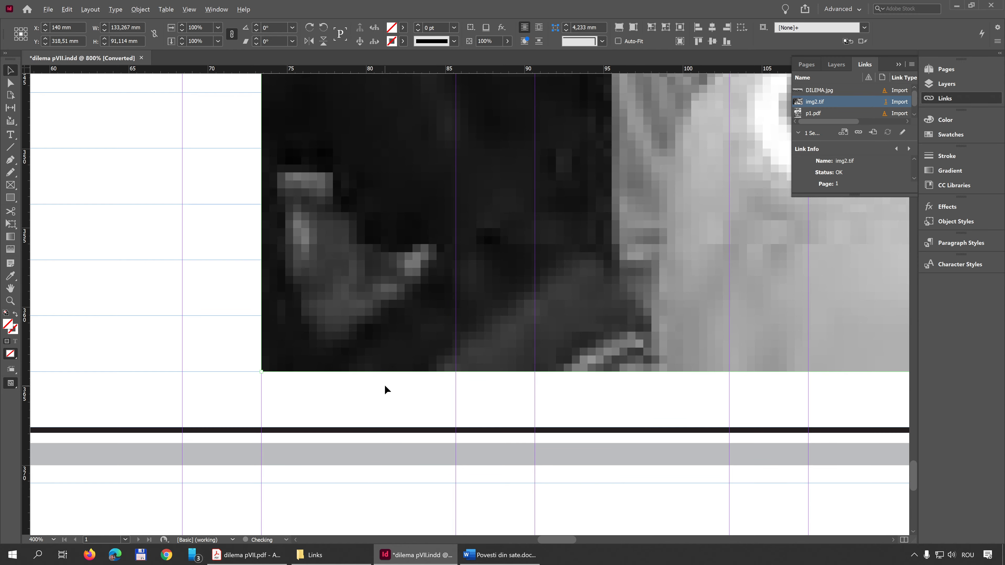
scroll(386, 386, down, 5)
scroll(387, 385, down, 1)
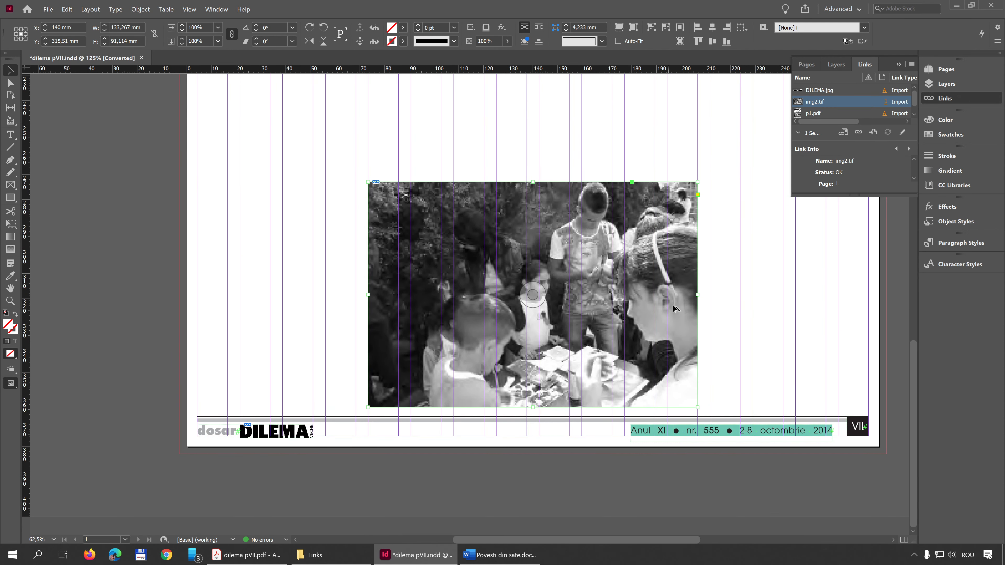
- Preview the page without guides and frame edges, and return to the normal view
click(744, 275)
key(w)
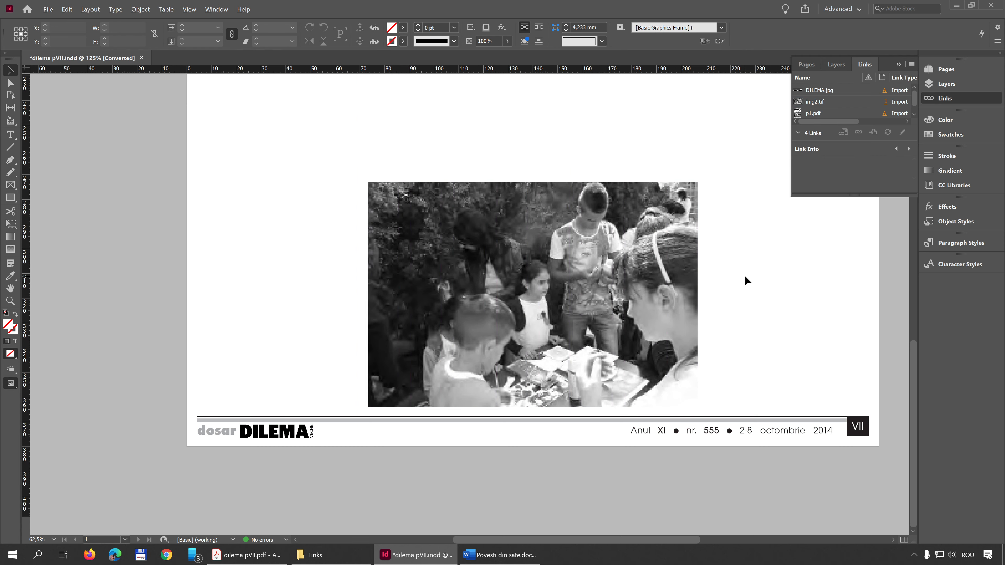
key(w)
- Compare the empty area below the page title with the reference PDF, examining the gap between the second column and the upper photo
drag(743, 271, 670, 428)
drag(699, 317, 683, 361)
scroll(605, 304, down, 1)
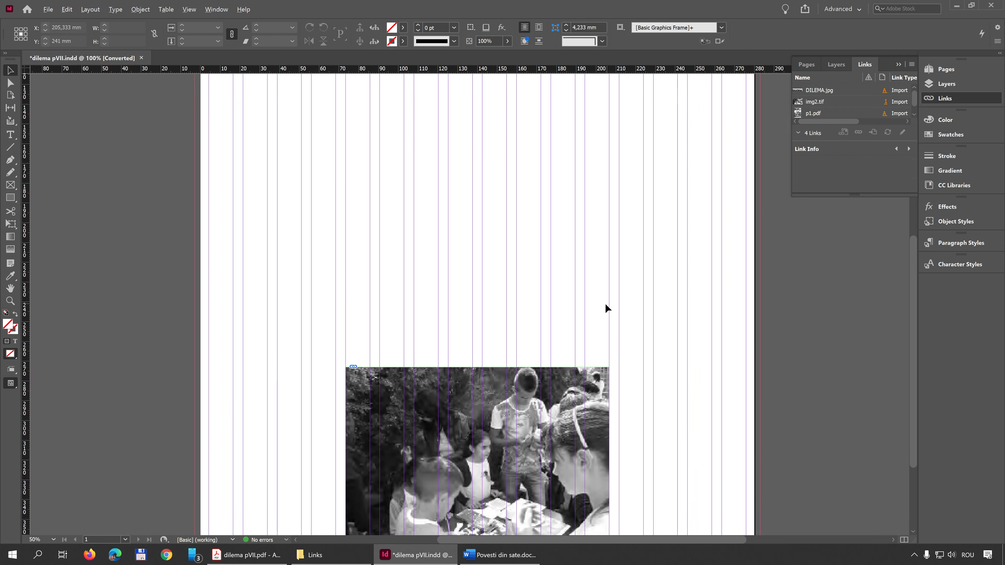
scroll(605, 305, down, 1)
scroll(605, 303, down, 1)
drag(589, 261, 501, 273)
scroll(545, 212, up, 2)
drag(557, 201, 435, 276)
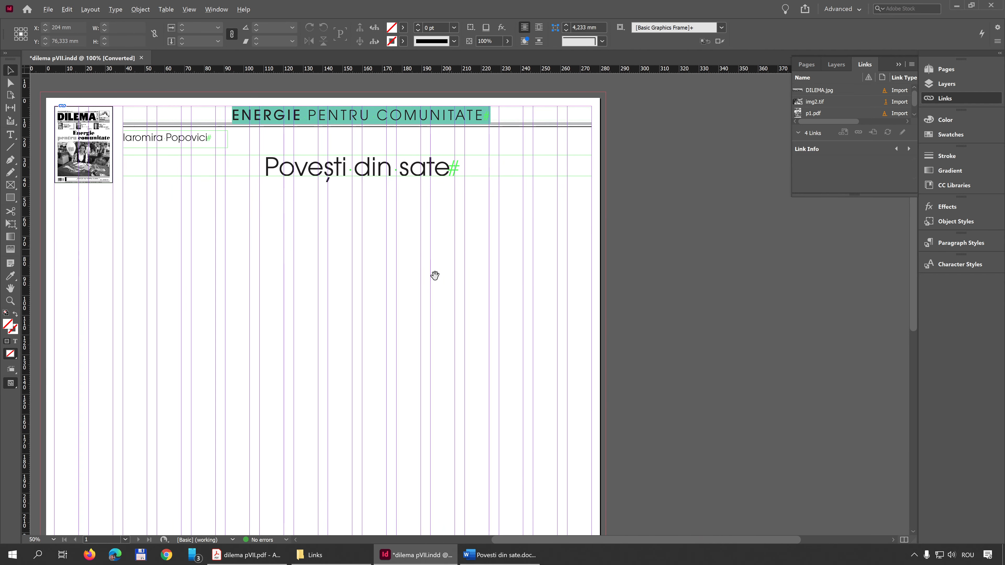
click(354, 555)
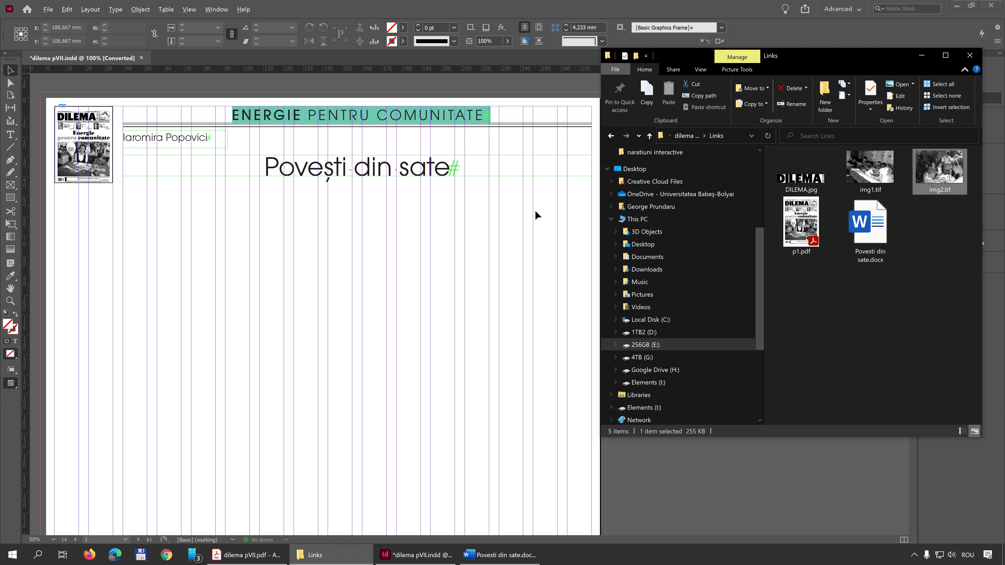
click(247, 555)
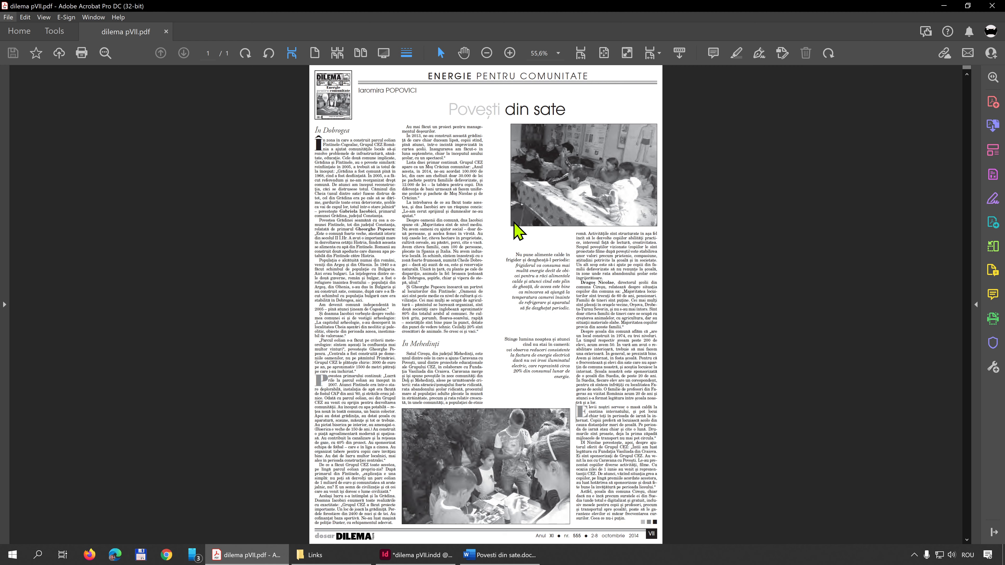
drag(468, 127, 509, 225)
drag(508, 227, 484, 121)
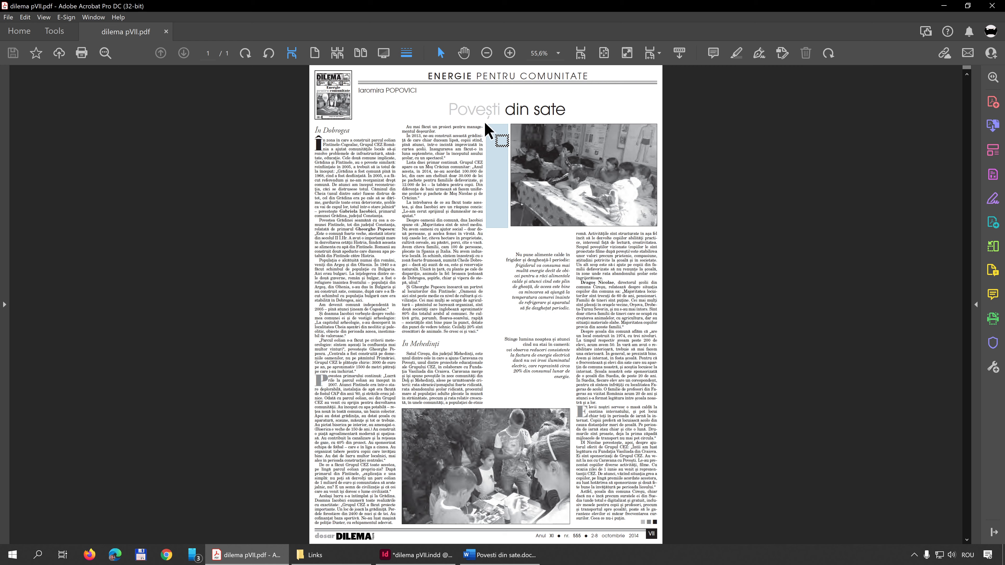
drag(484, 121, 484, 121)
- Place img1.tif from the Links folder into the InDesign page, about 116 × 79.3 mm, ending at the right margin
click(435, 556)
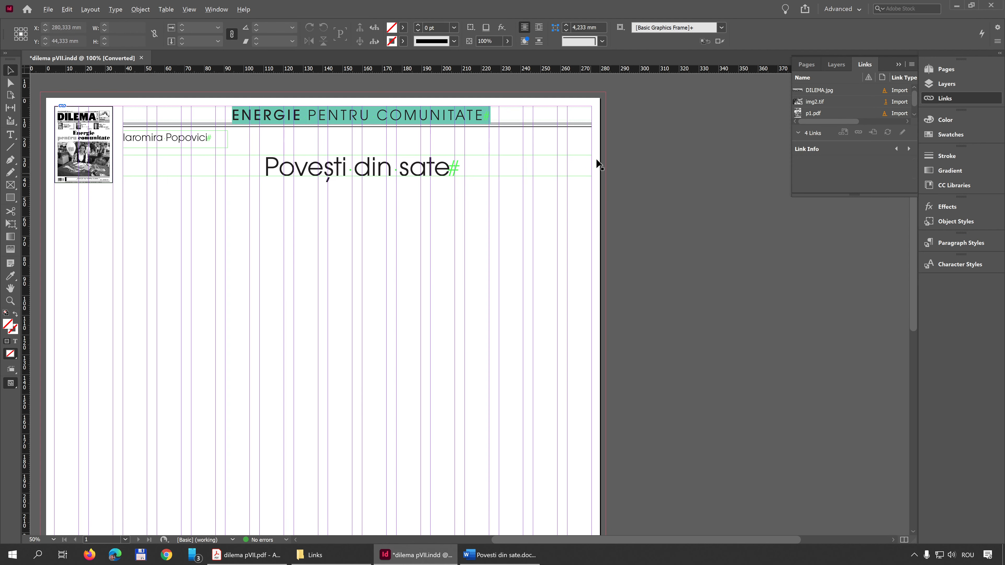
click(336, 557)
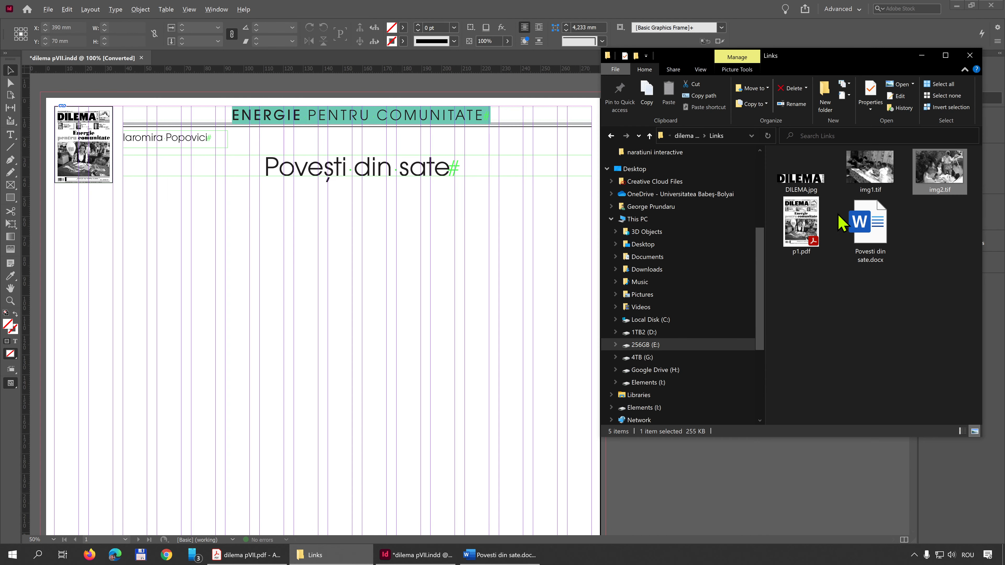
drag(876, 174, 523, 27)
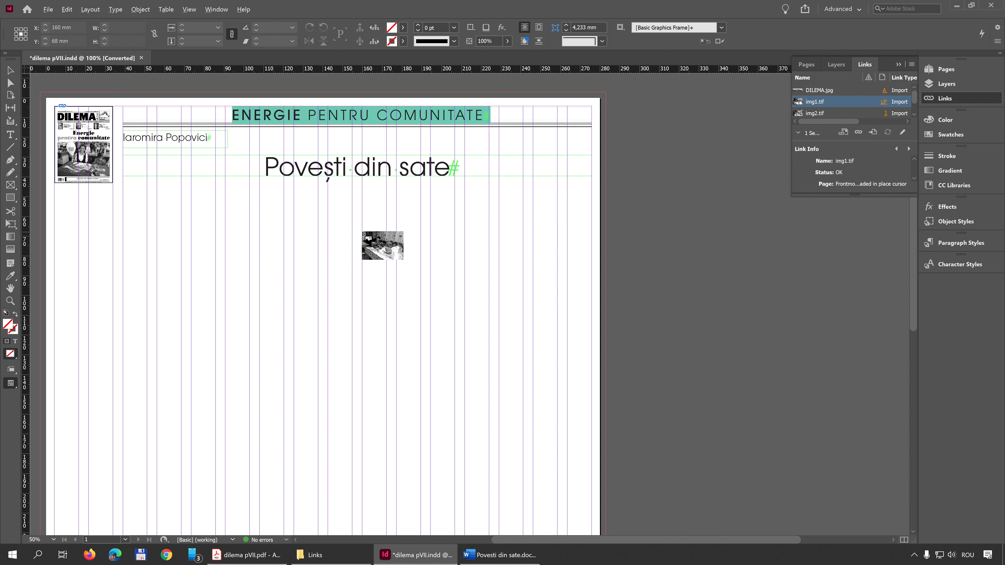
drag(363, 233, 594, 312)
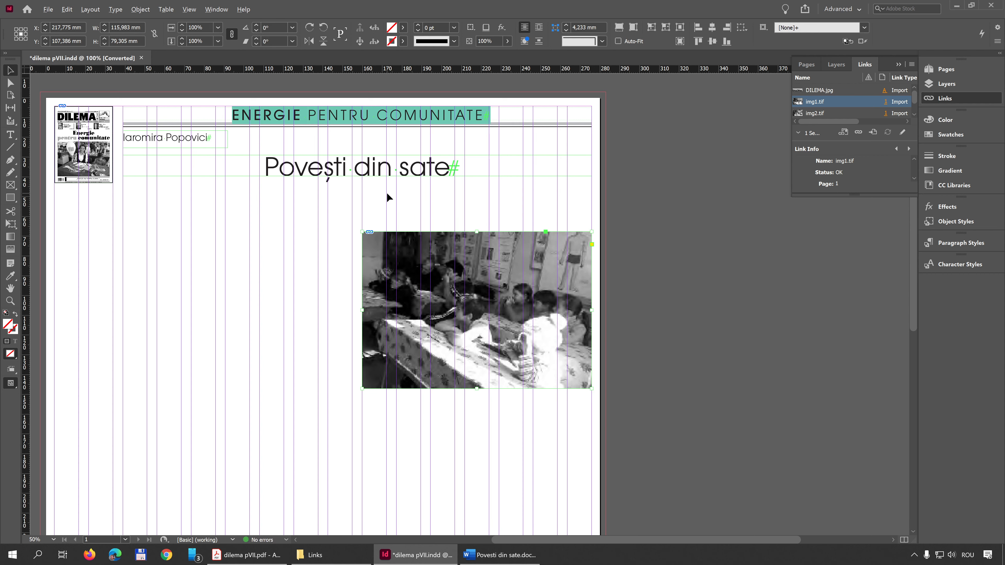
- Move the img1.tif photo straight up to a baseline grid line just below the title, centred at about Y 86.2 mm
scroll(312, 182, up, 1)
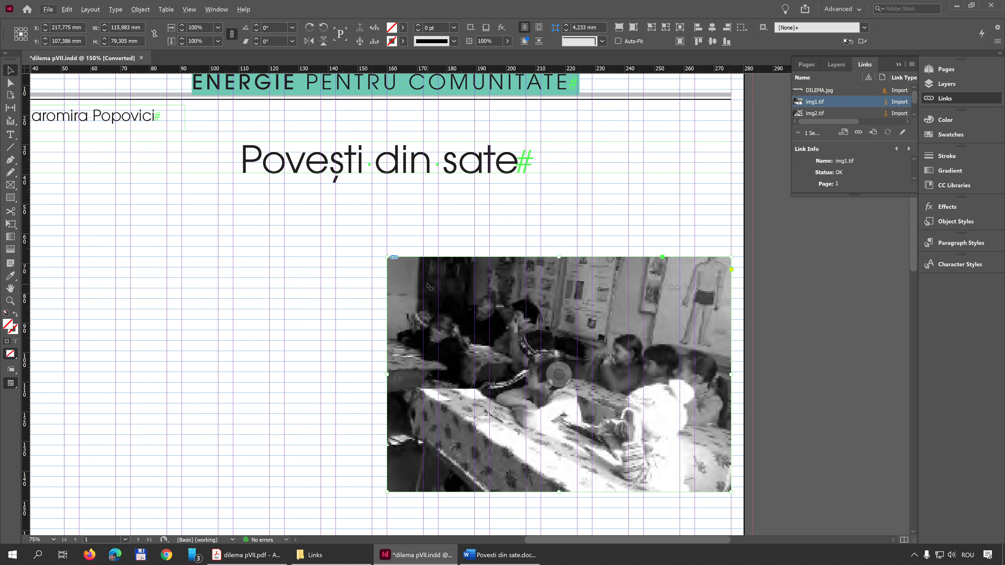
drag(435, 288, 435, 228)
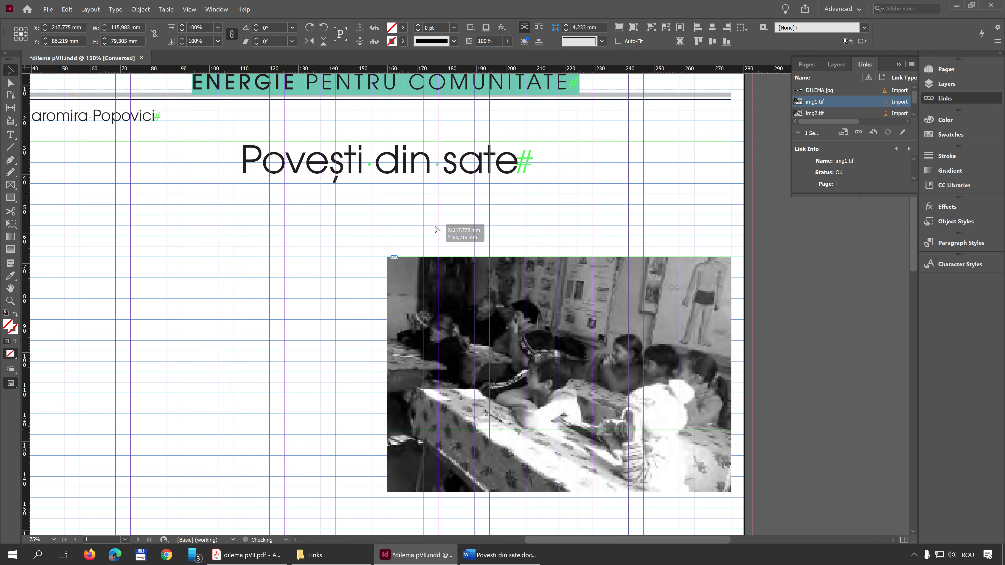
drag(436, 228, 435, 229)
click(518, 182)
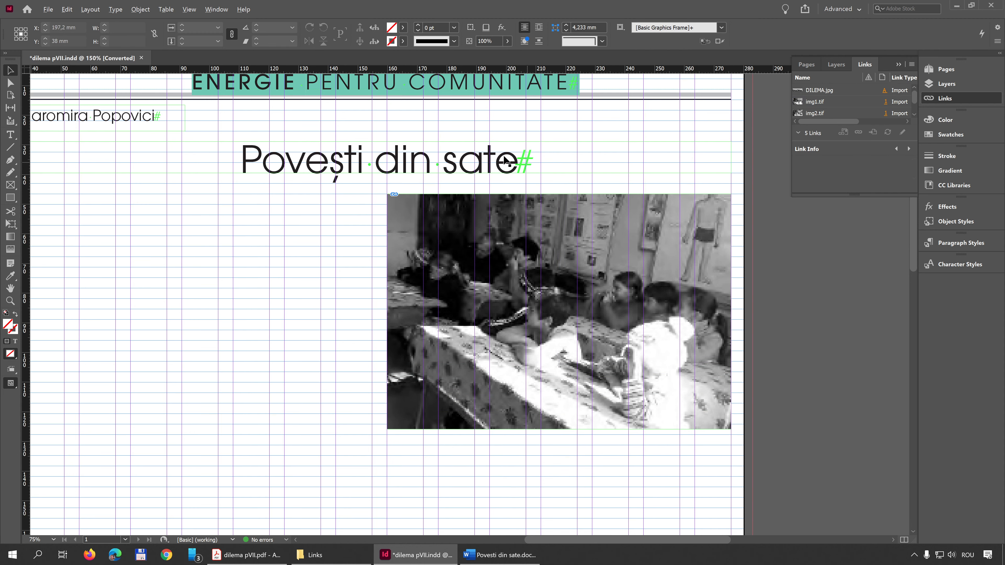
scroll(472, 192, up, 3)
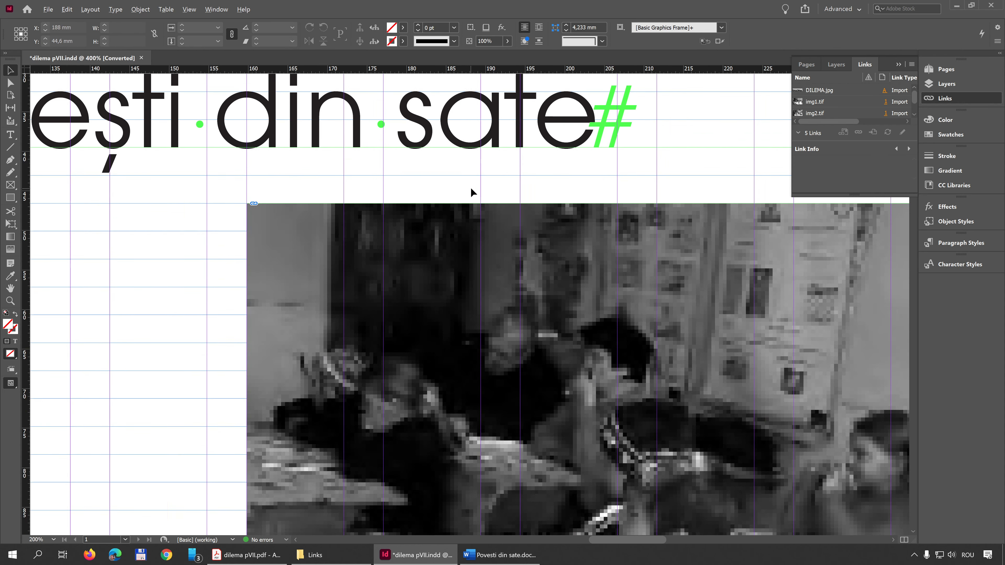
scroll(456, 234, down, 3)
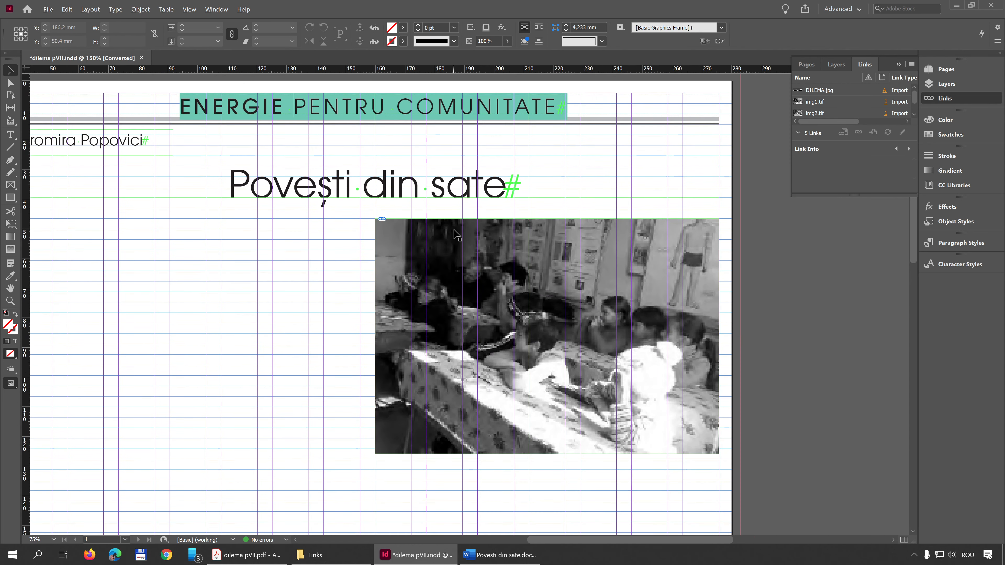
- Crop the img1.tif frame's lower edge up to the nearest baseline grid line, making it about 77.6 mm high
scroll(576, 532, up, 2)
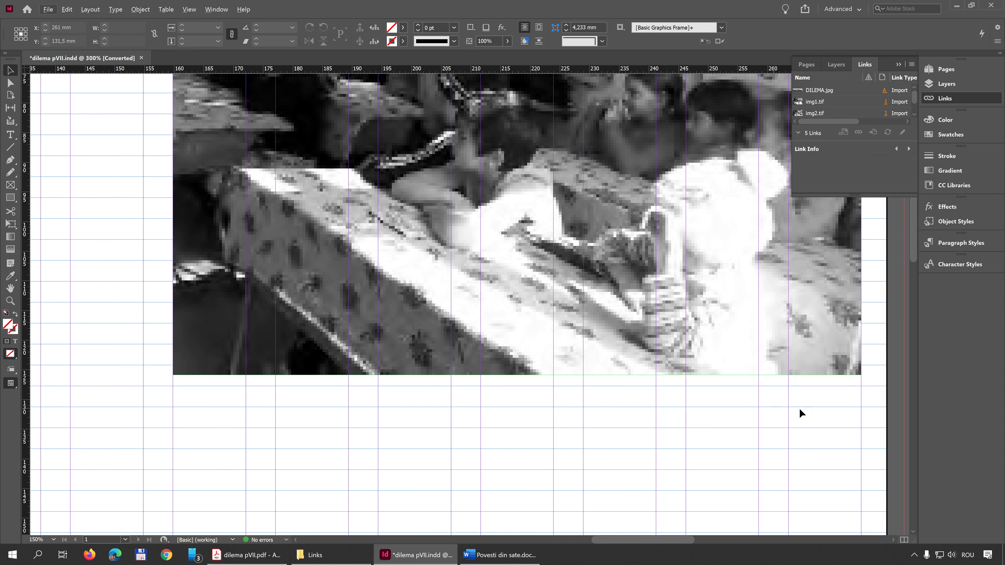
drag(747, 430, 719, 474)
click(646, 397)
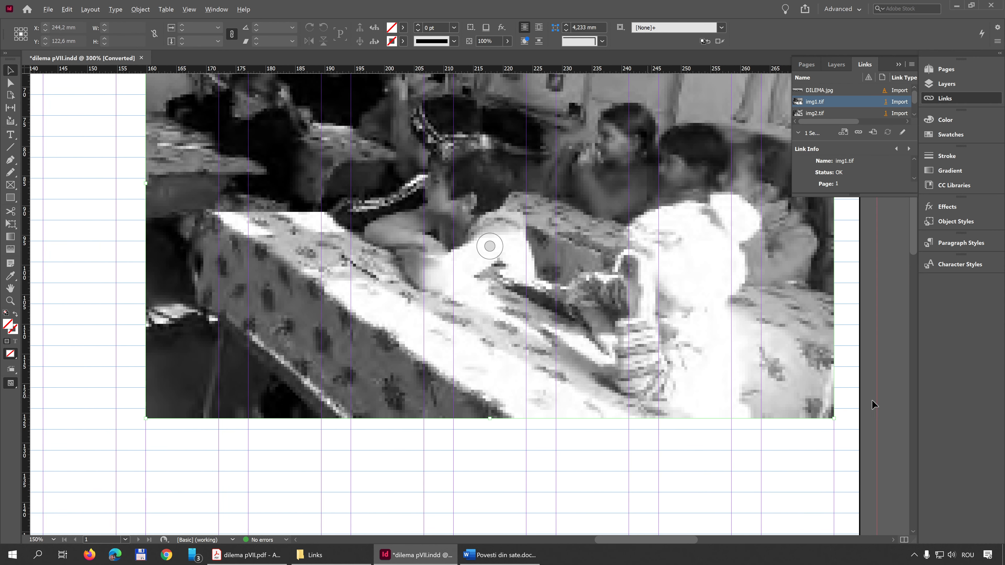
drag(492, 420, 495, 409)
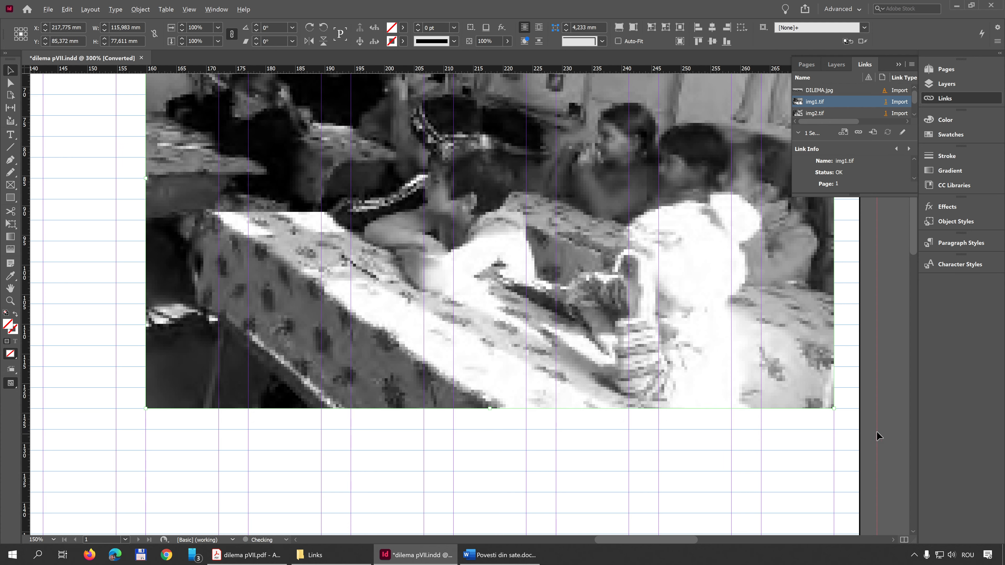
- Extend the upper edge of the img2.tif frame to the nearest baseline grid line, making the frame about 91.7 mm high
drag(564, 446, 785, 190)
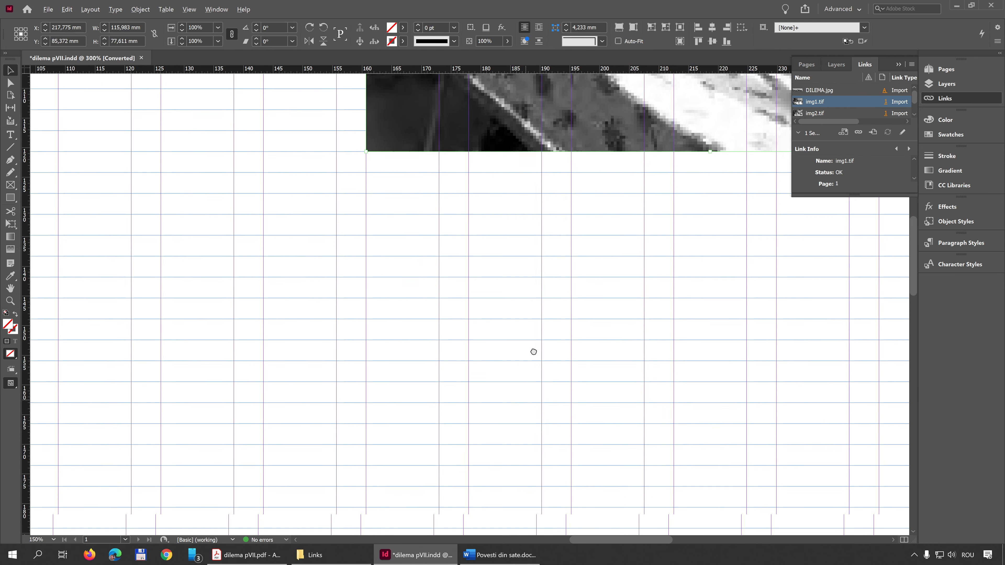
drag(533, 352, 655, 128)
drag(507, 491, 573, 99)
mouse_move(695, 347)
mouse_down()
mouse_move(567, 274)
mouse_move(609, 158)
mouse_up()
mouse_move(566, 354)
mouse_down()
mouse_move(628, 183)
mouse_move(691, 423)
mouse_up()
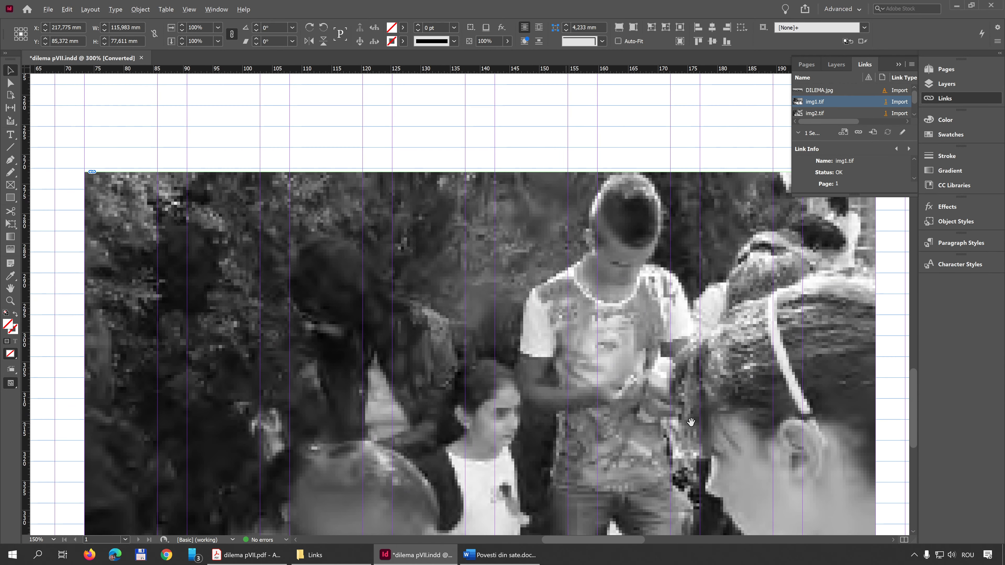
drag(587, 290, 537, 389)
click(439, 282)
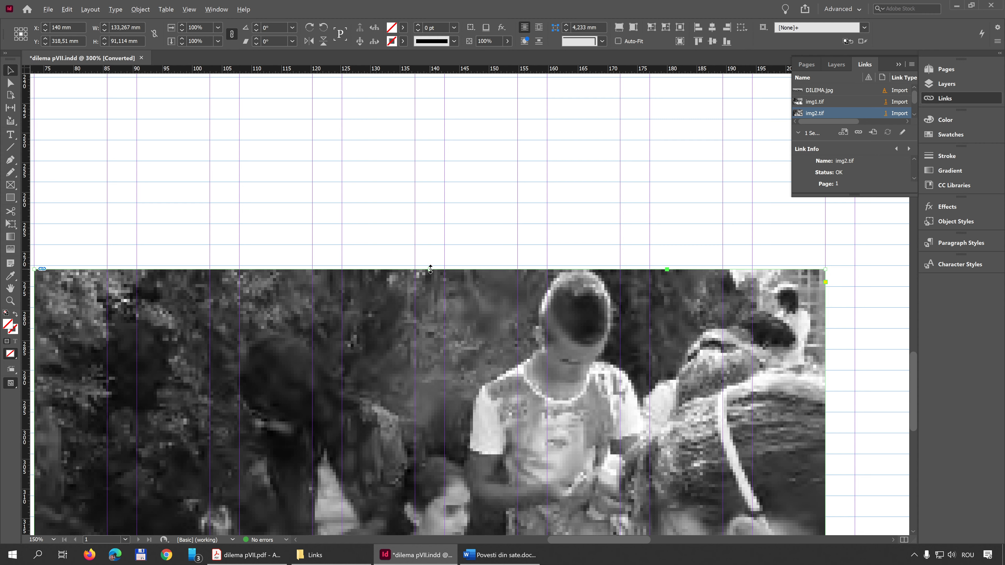
drag(431, 269, 432, 265)
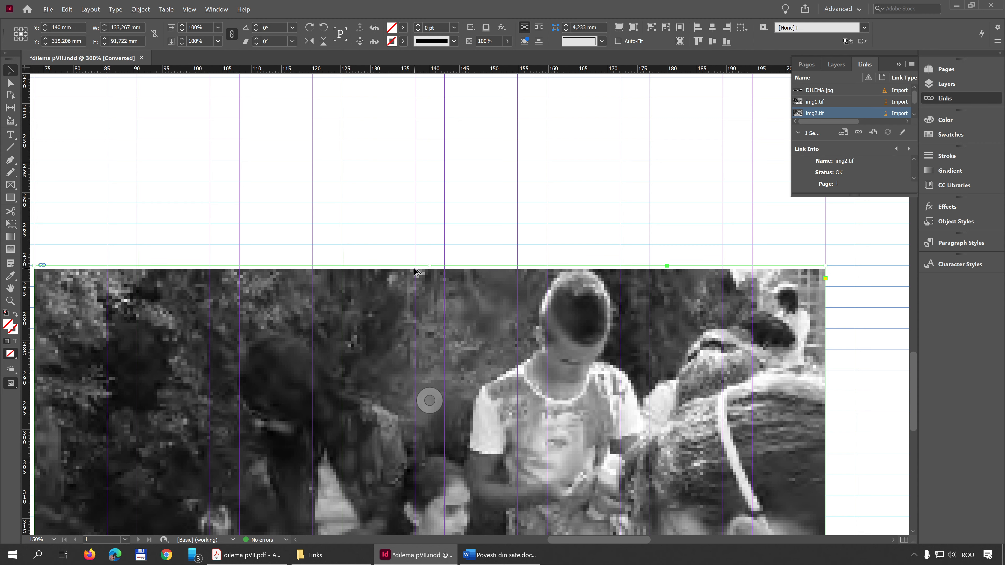
- Fill the img2.tif frame proportionally with its photo to close the empty strip along the frame's upper edge
scroll(424, 274, up, 5)
scroll(425, 275, up, 1)
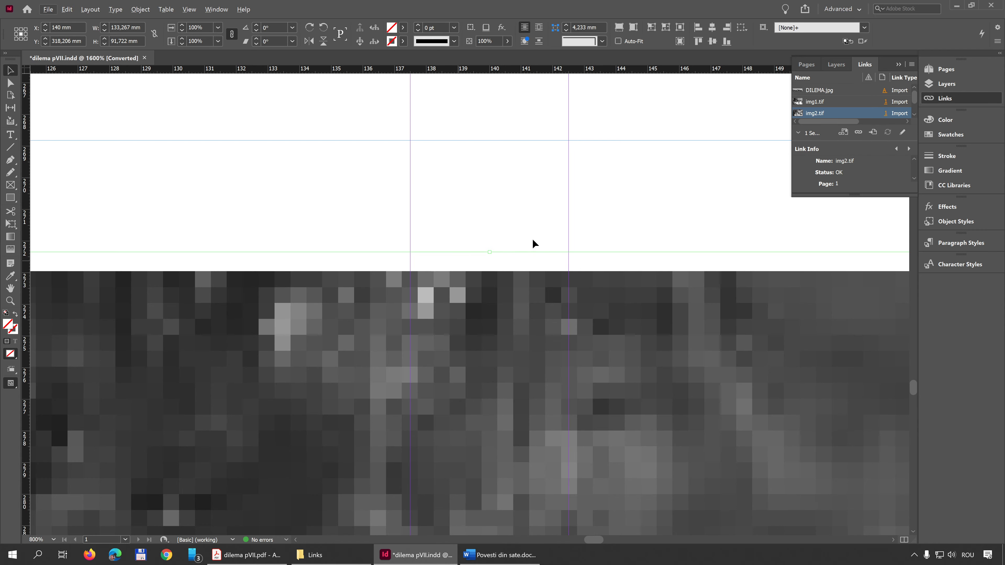
scroll(512, 278, down, 2)
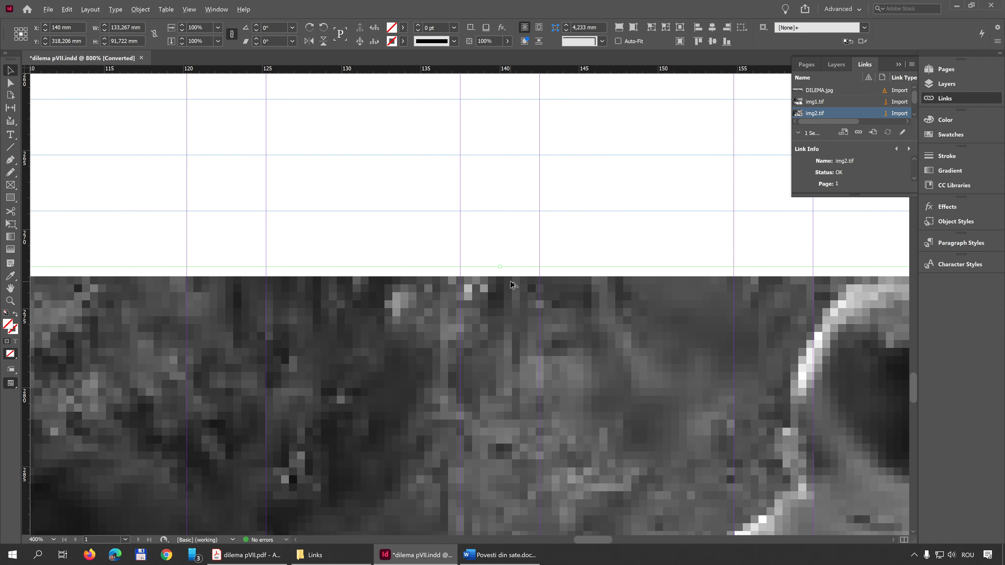
right_click(507, 302)
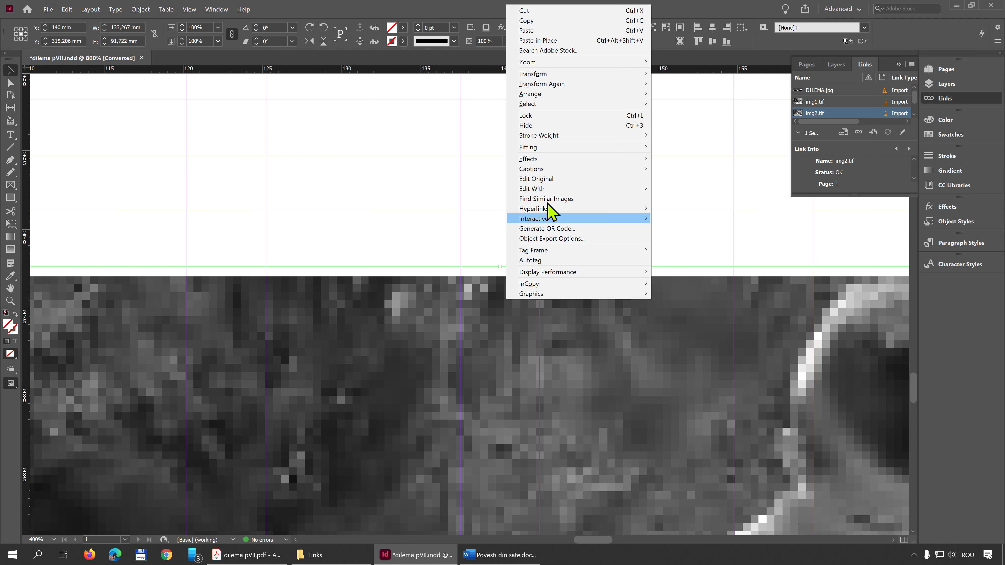
mouse_move(572, 149)
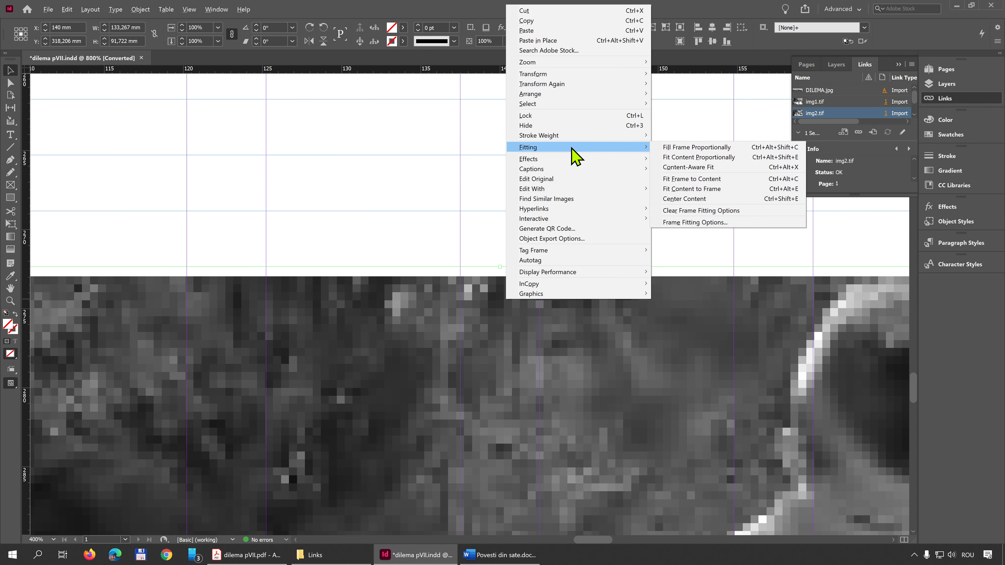
click(717, 148)
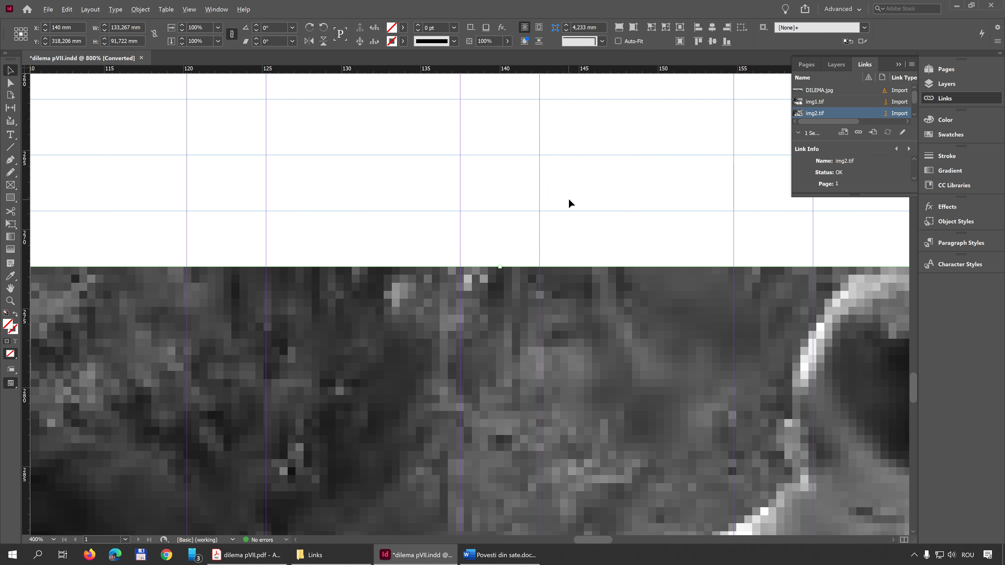
- Deselect the img2.tif photo and preview the whole page without guides, grids or frame edges
scroll(567, 197, down, 6)
scroll(568, 198, down, 2)
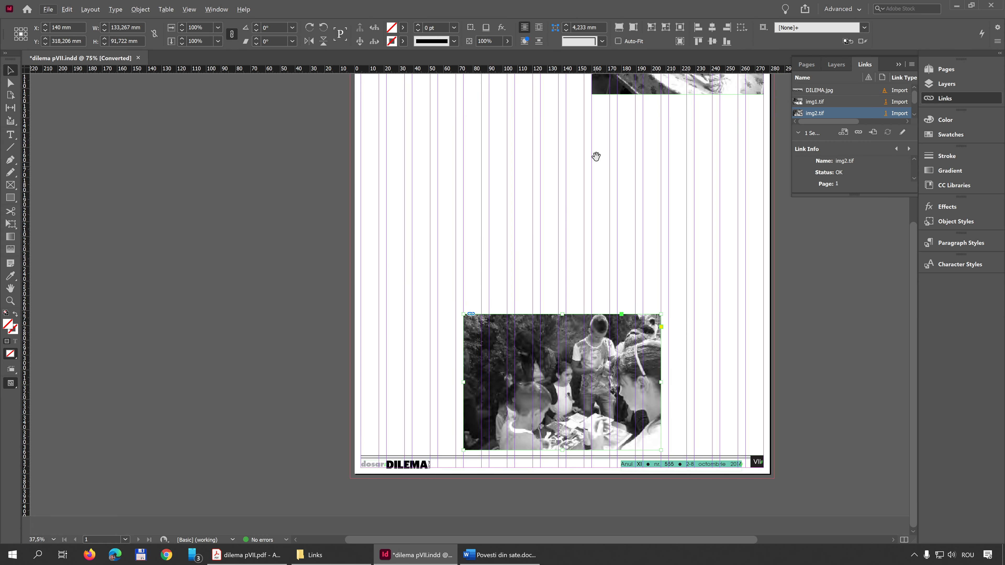
drag(595, 157, 558, 256)
click(557, 252)
key(w)
key(ctrl+minus)
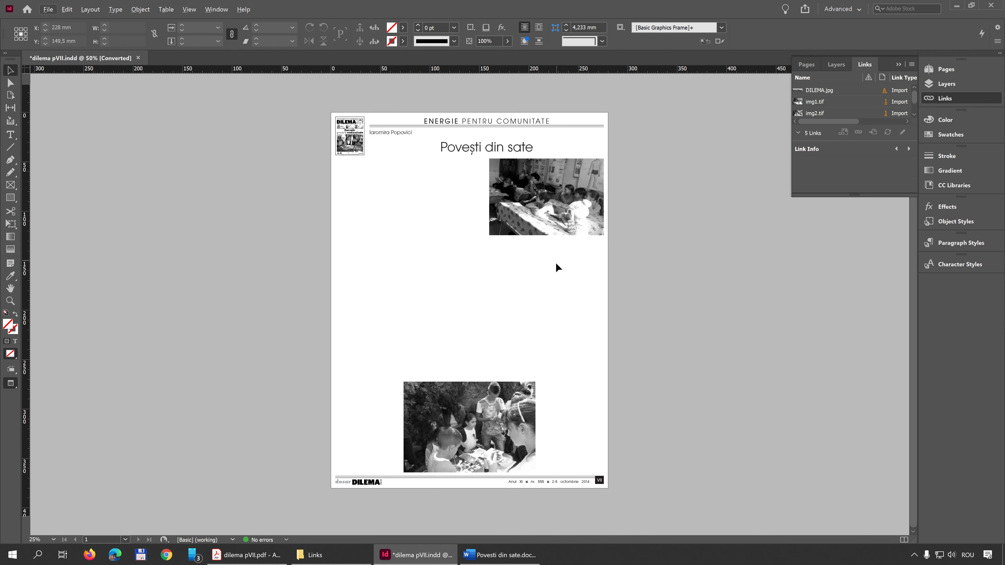